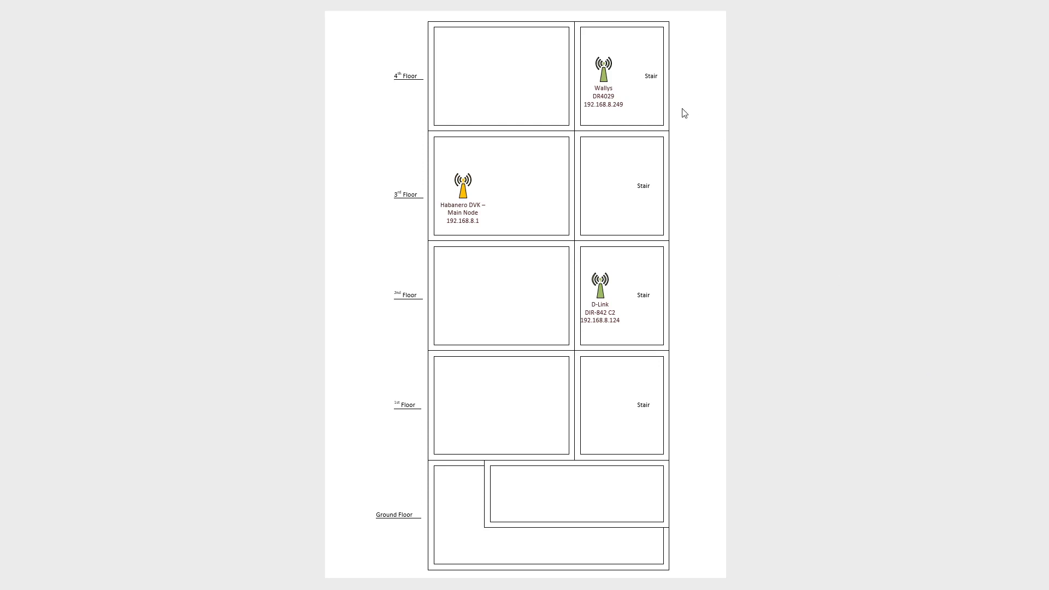
Step: Switch from the floor plan to the Habanero Wireless page listing the vantc-mesh stations
{"action": "left_click", "coordinate": [641, 188]}
{"action": "left_click", "coordinate": [481, 210]}
{"action": "mouse_move", "coordinate": [343, 49]}
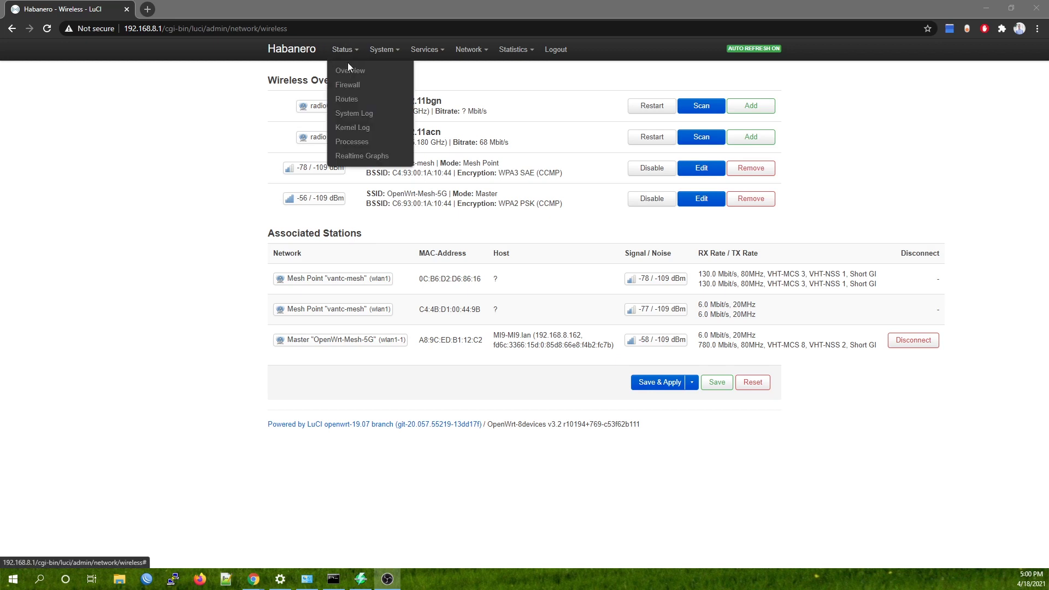
Step: Confirm the model is 8devices Habanero DVK, then open the vantc-mesh mesh point's settings
{"action": "left_click", "coordinate": [349, 75]}
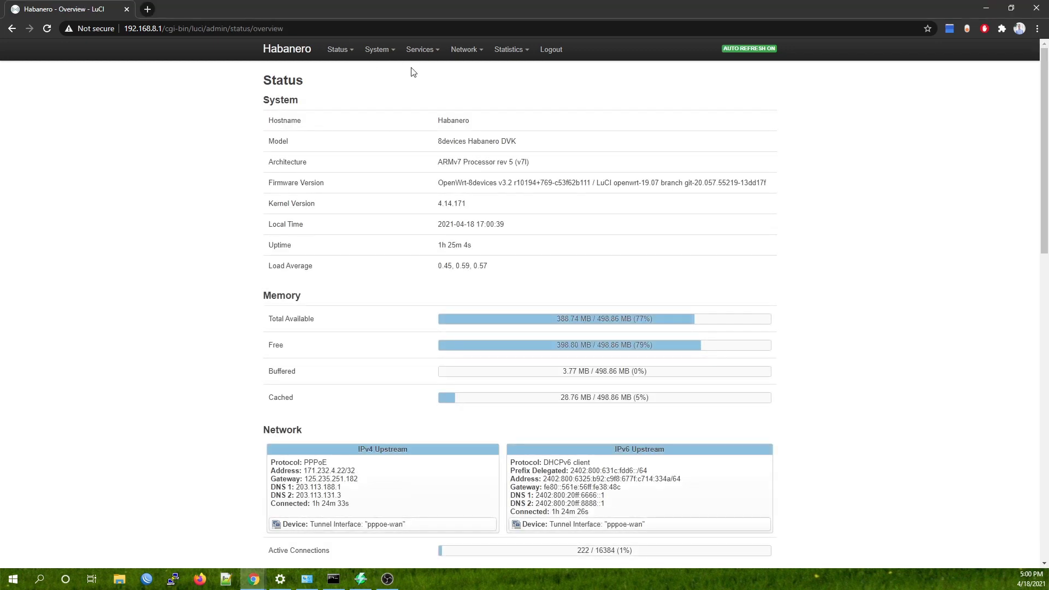
{"action": "left_click_drag", "start_coordinate": [528, 146], "coordinate": [435, 148]}
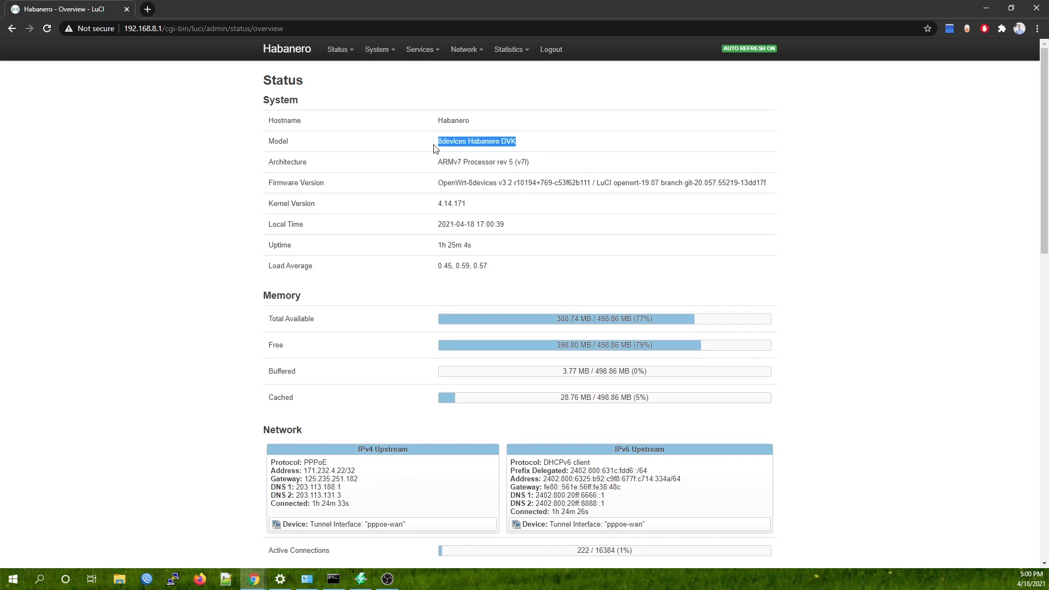
{"action": "left_click", "coordinate": [528, 144]}
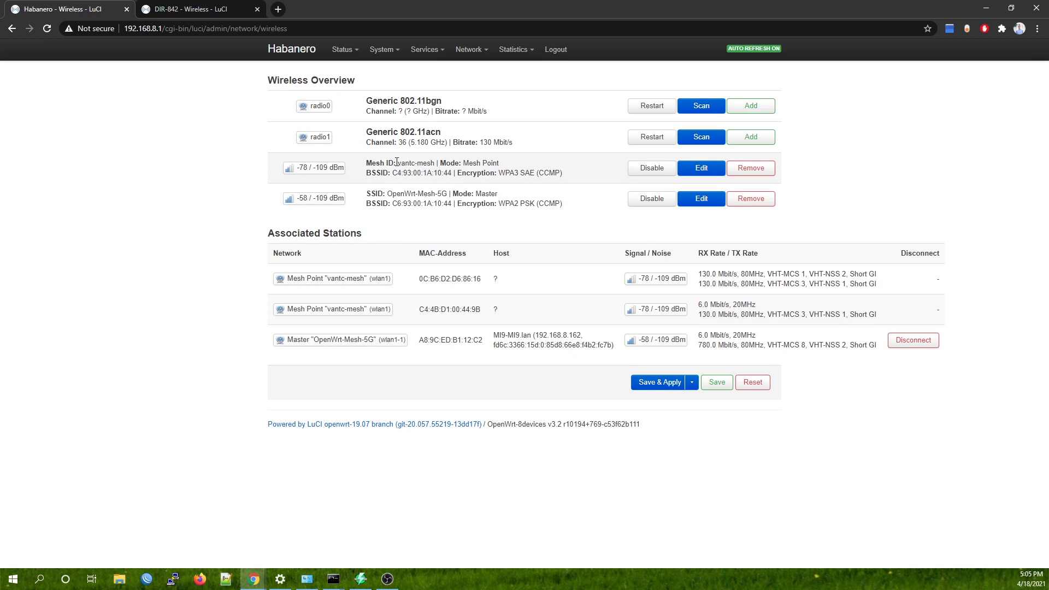
{"action": "left_click_drag", "start_coordinate": [396, 162], "coordinate": [435, 165]}
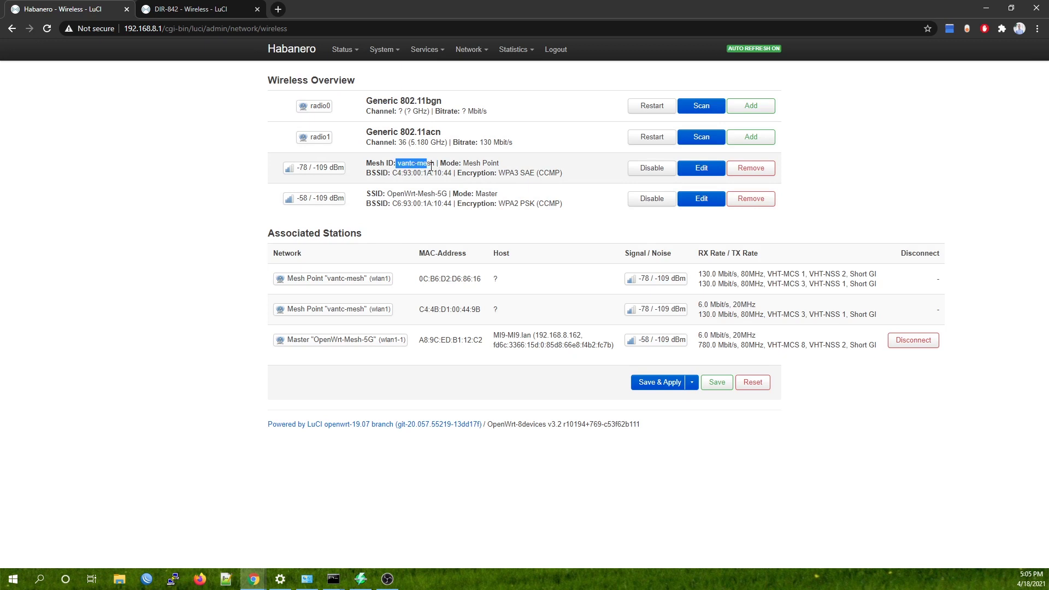
{"action": "left_click", "coordinate": [701, 168]}
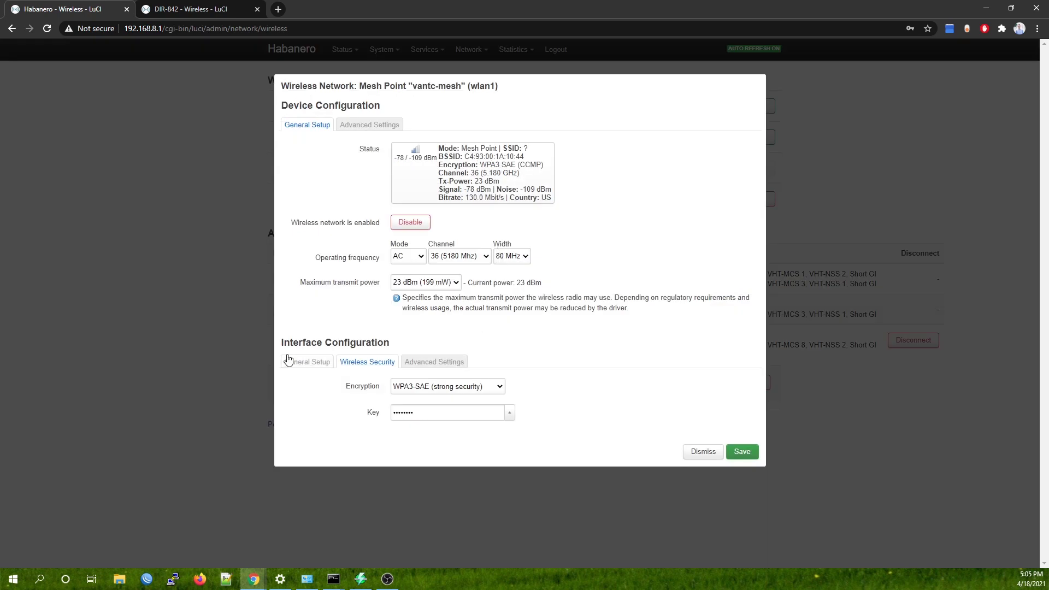
{"action": "left_click", "coordinate": [297, 363]}
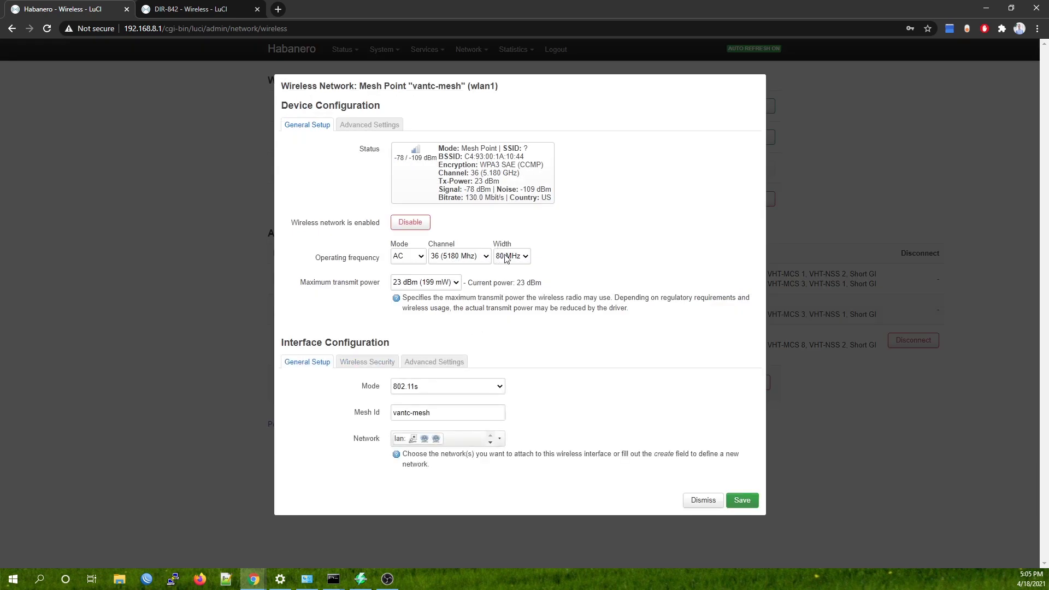
{"action": "left_click", "coordinate": [435, 389]}
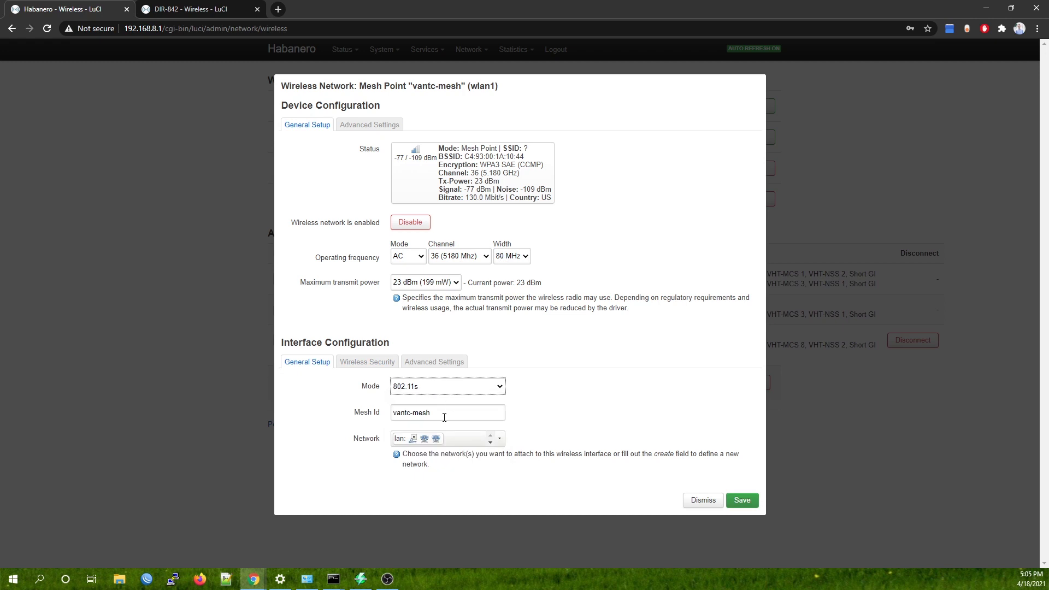
{"action": "left_click", "coordinate": [444, 417]}
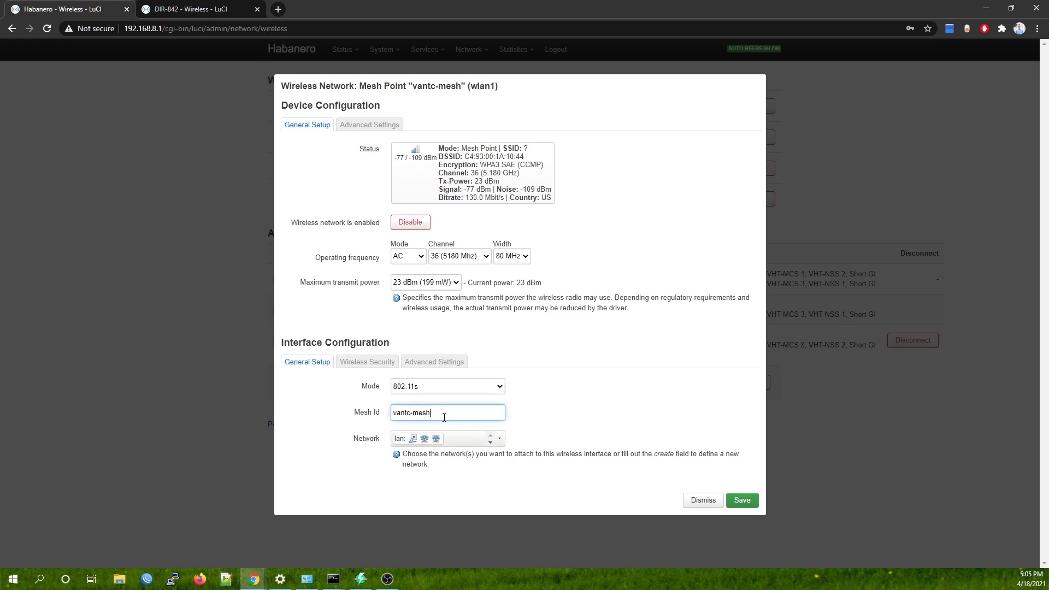
{"action": "left_click", "coordinate": [370, 367]}
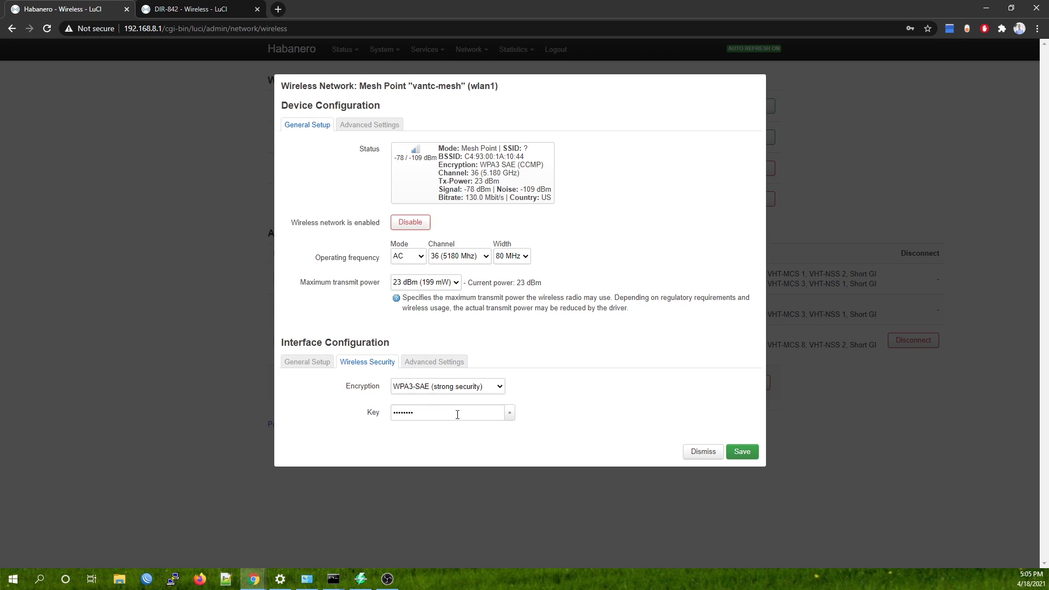
{"action": "left_click", "coordinate": [693, 452]}
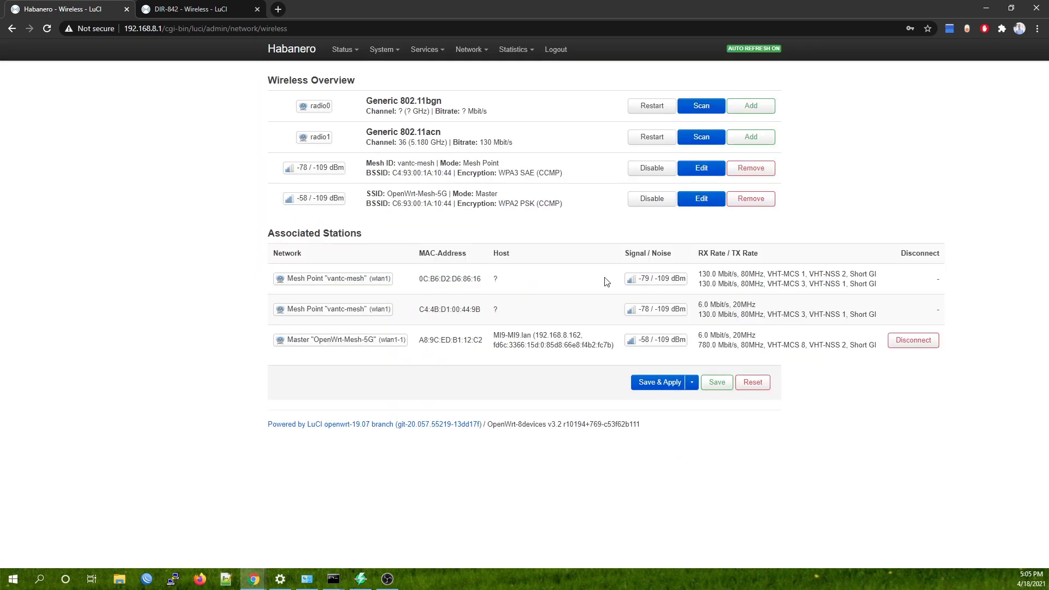
Step: Review the OpenWrt-Mesh-5G access point's channel, channel width and network name
{"action": "double_click", "coordinate": [401, 193]}
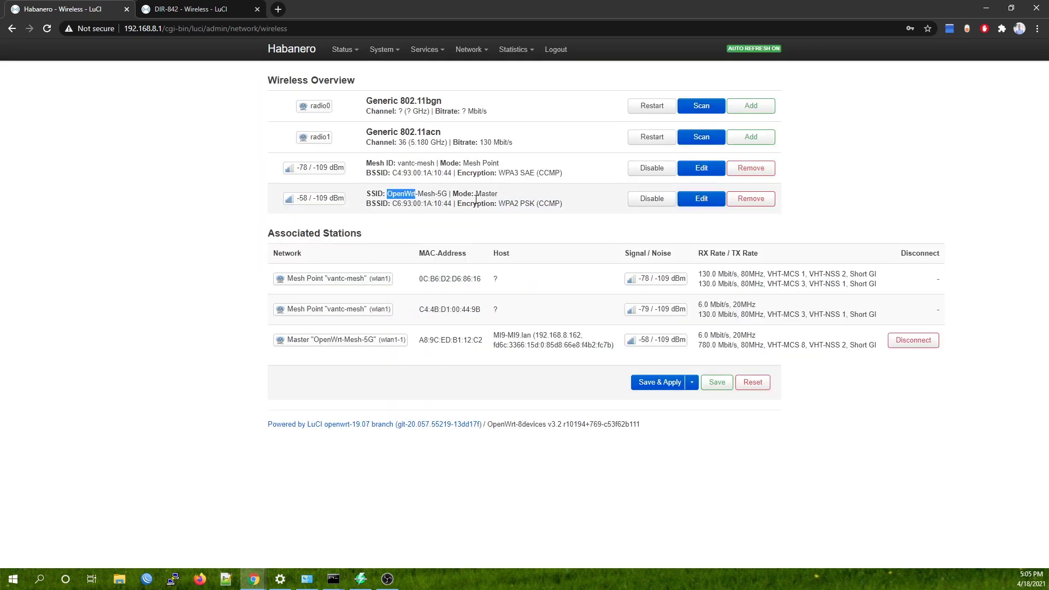
{"action": "left_click", "coordinate": [692, 199]}
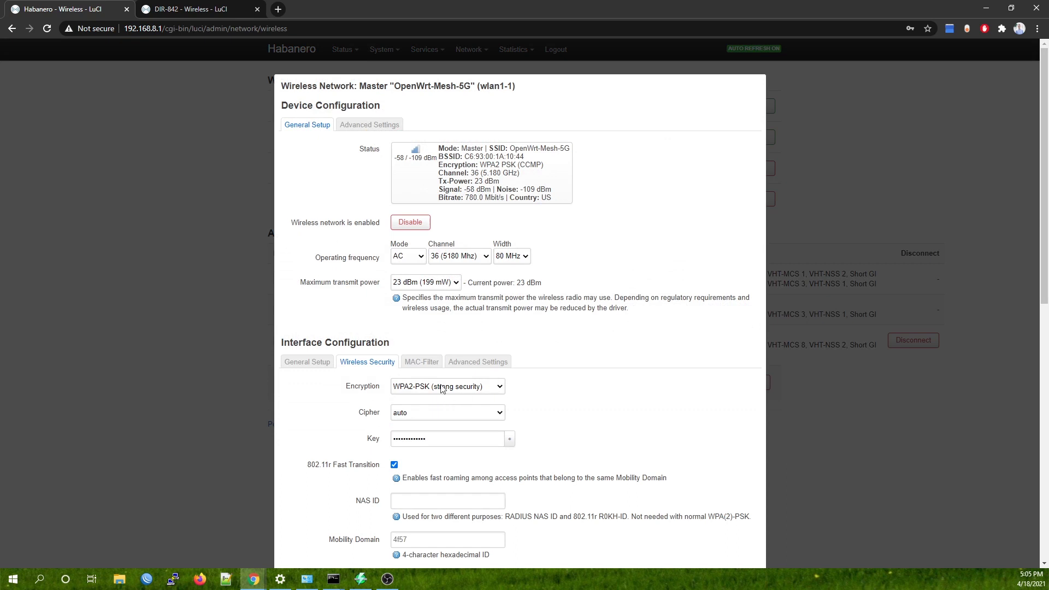
{"action": "left_click", "coordinate": [457, 257]}
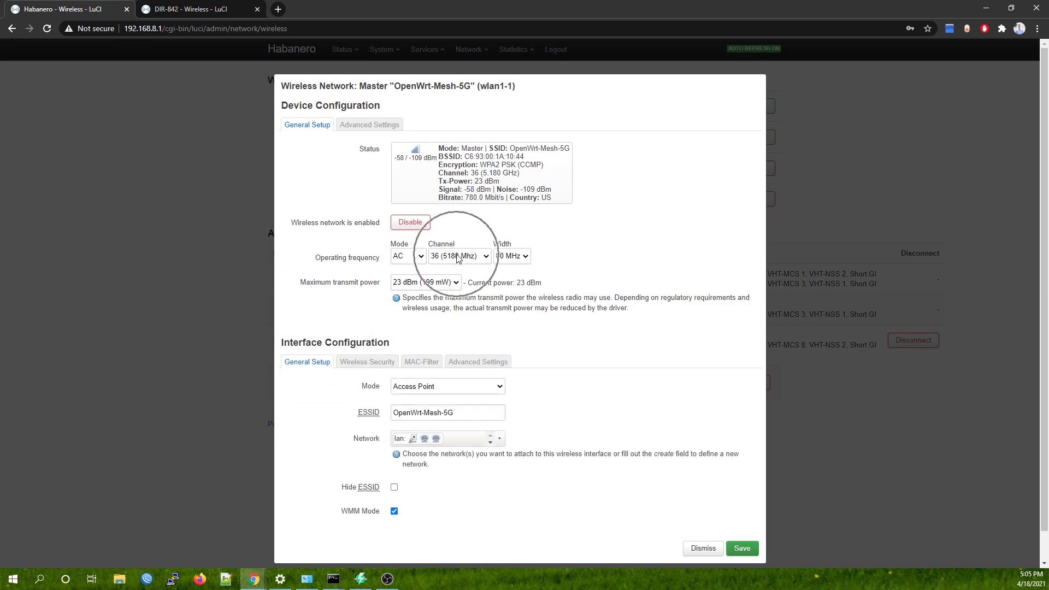
{"action": "left_click", "coordinate": [512, 259]}
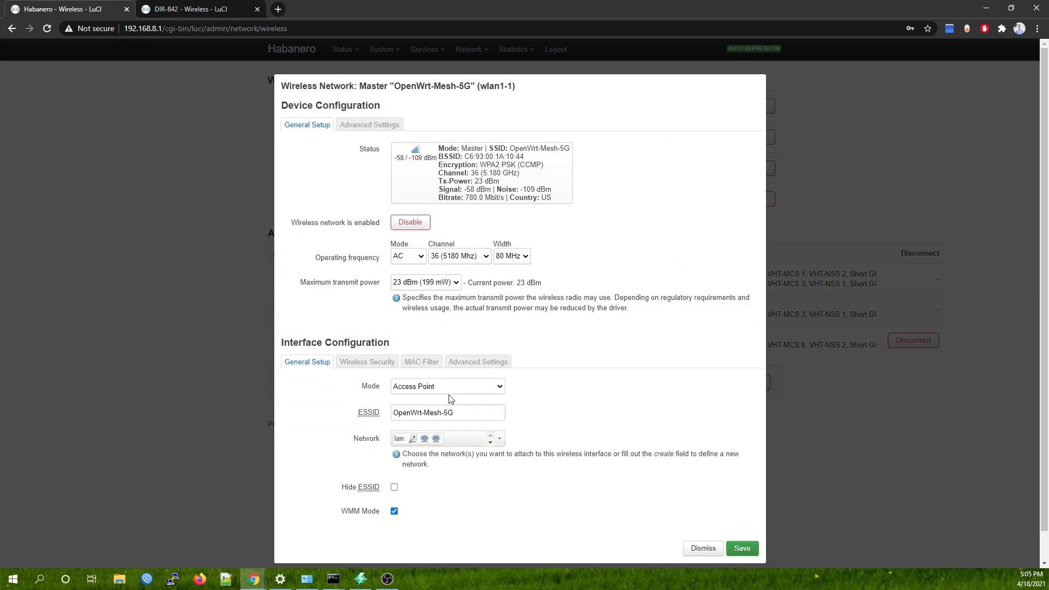
{"action": "left_click_drag", "start_coordinate": [474, 411], "coordinate": [373, 413]}
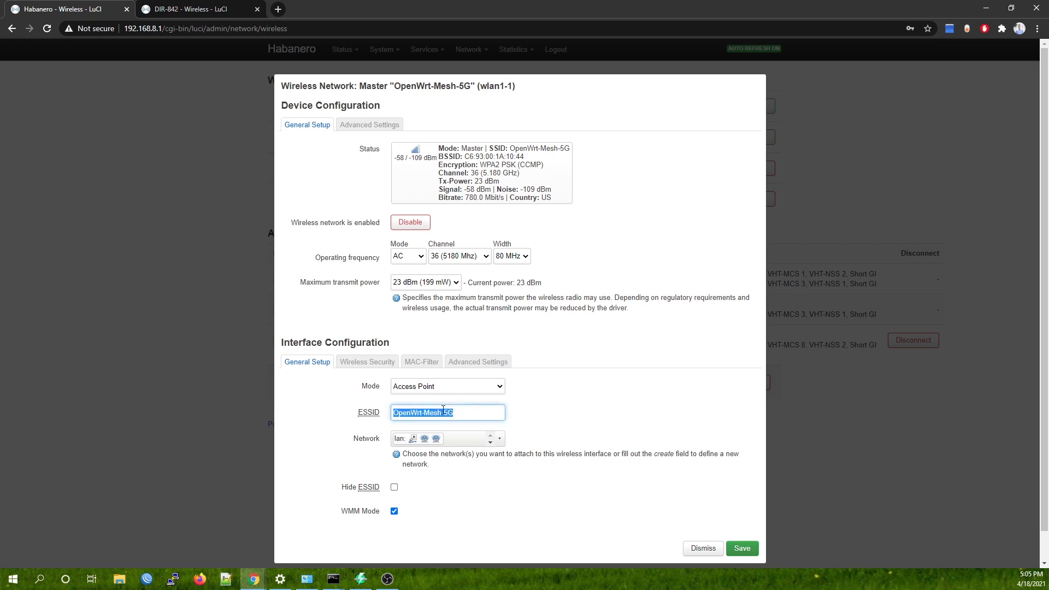
{"action": "left_click", "coordinate": [473, 414]}
{"action": "left_click", "coordinate": [628, 399]}
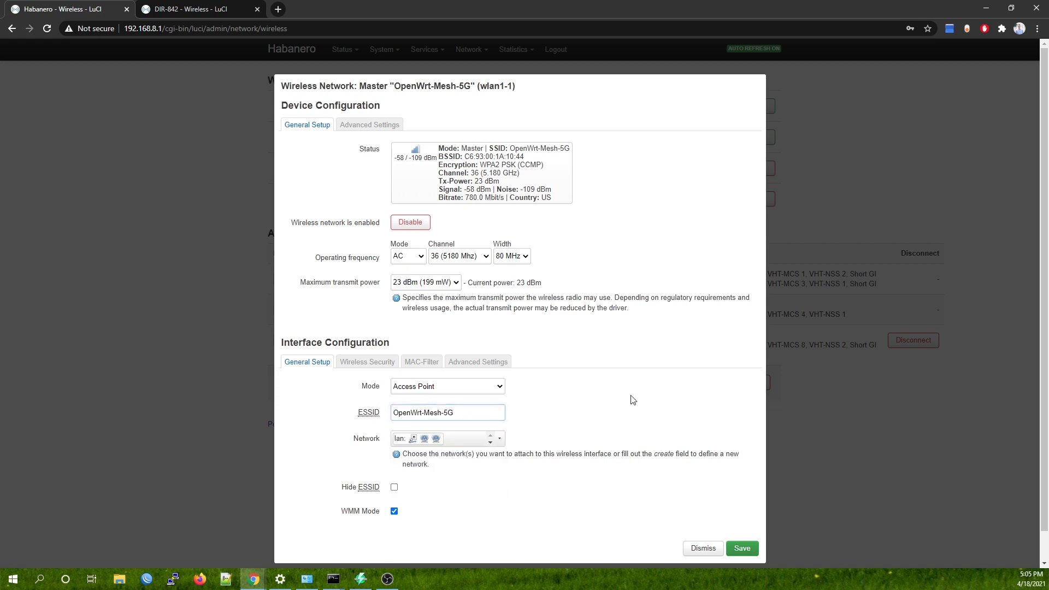
Step: Check its WPA2-PSK security with 802.11r and mobility domain 4f57, then dismiss the dialog
{"action": "left_click", "coordinate": [361, 362]}
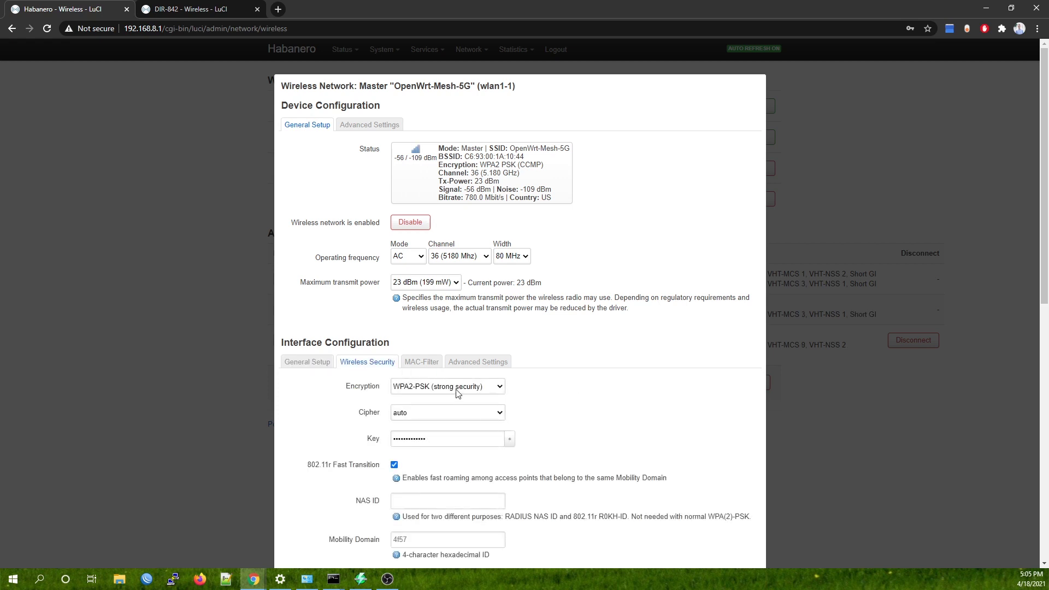
{"action": "left_click_drag", "start_coordinate": [306, 466], "coordinate": [382, 473]}
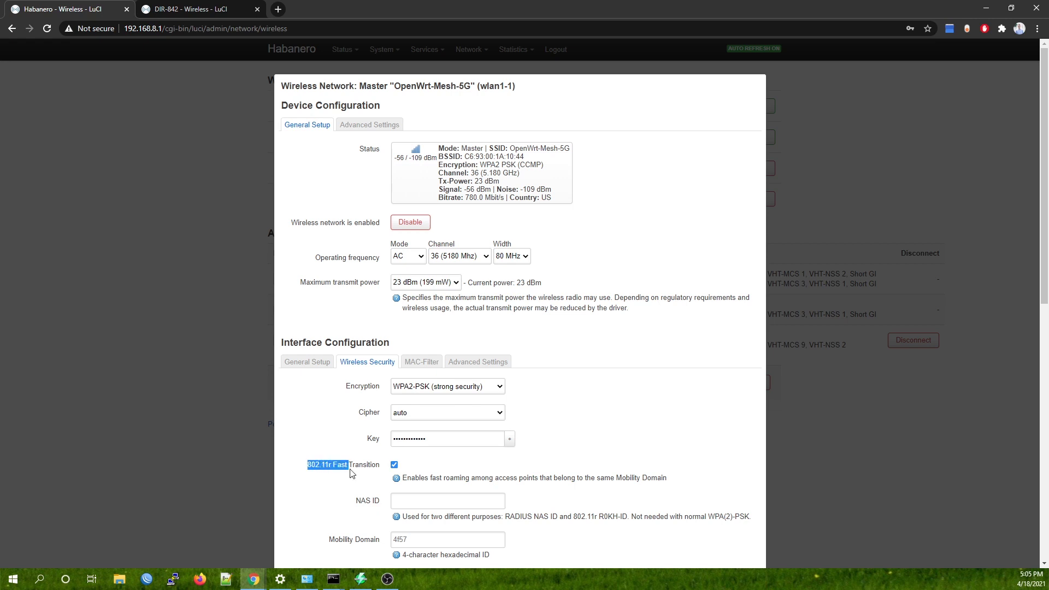
{"action": "left_click", "coordinate": [360, 474]}
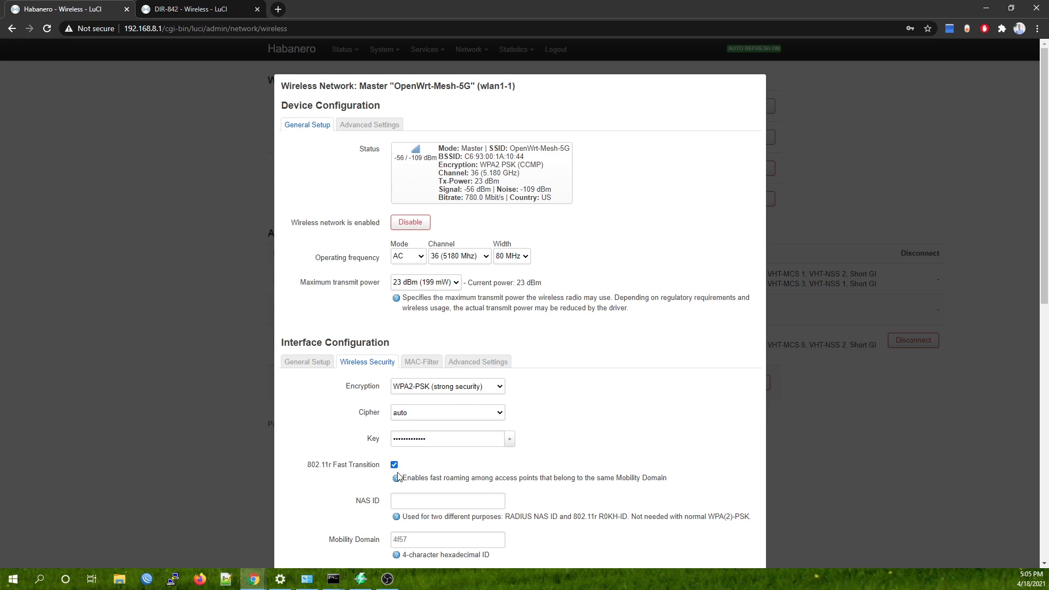
{"action": "scroll", "coordinate": [475, 466], "scroll_direction": "down", "scroll_amount": 1}
{"action": "scroll", "coordinate": [477, 467], "scroll_direction": "down", "scroll_amount": 1}
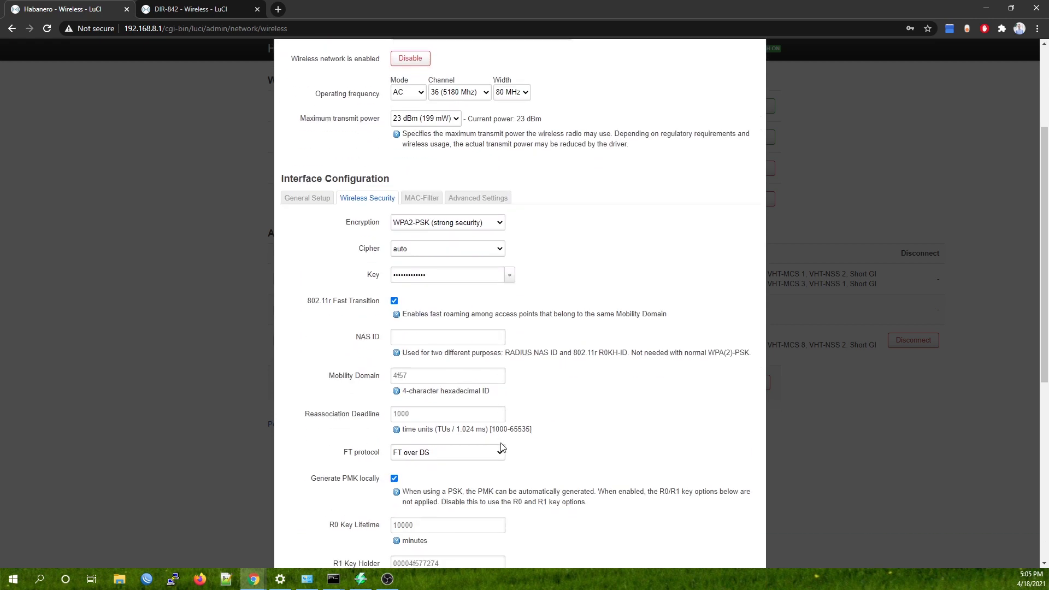
{"action": "left_click_drag", "start_coordinate": [357, 337], "coordinate": [389, 341]}
{"action": "left_click", "coordinate": [375, 348]}
{"action": "left_click_drag", "start_coordinate": [329, 375], "coordinate": [374, 379]}
{"action": "left_click", "coordinate": [551, 383]}
{"action": "left_click", "coordinate": [416, 377]}
{"action": "scroll", "coordinate": [441, 379], "scroll_direction": "down", "scroll_amount": 3}
{"action": "scroll", "coordinate": [429, 316], "scroll_direction": "up", "scroll_amount": 3}
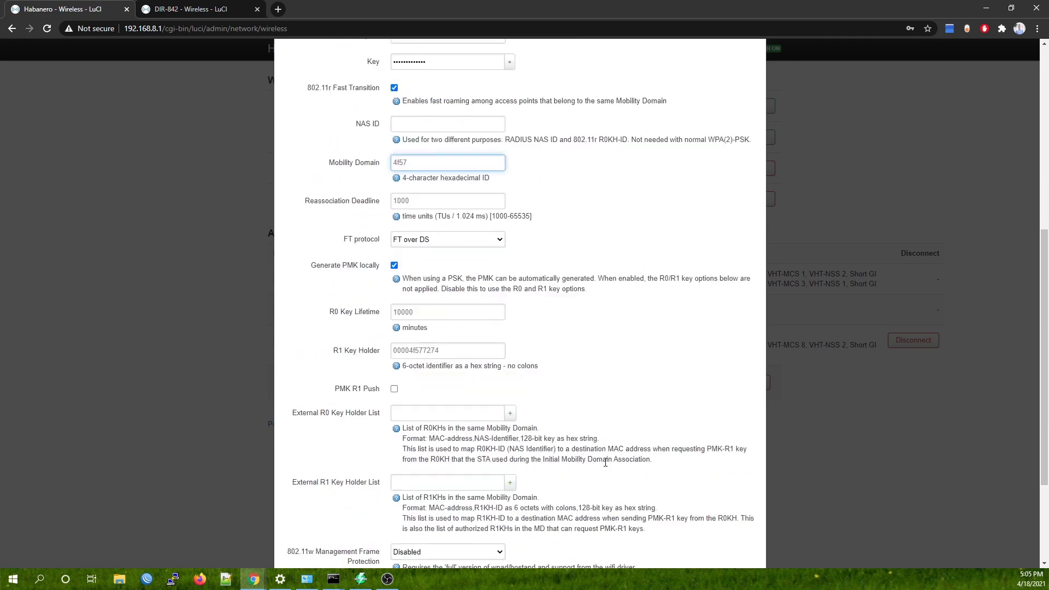
{"action": "scroll", "coordinate": [639, 401], "scroll_direction": "down", "scroll_amount": 3}
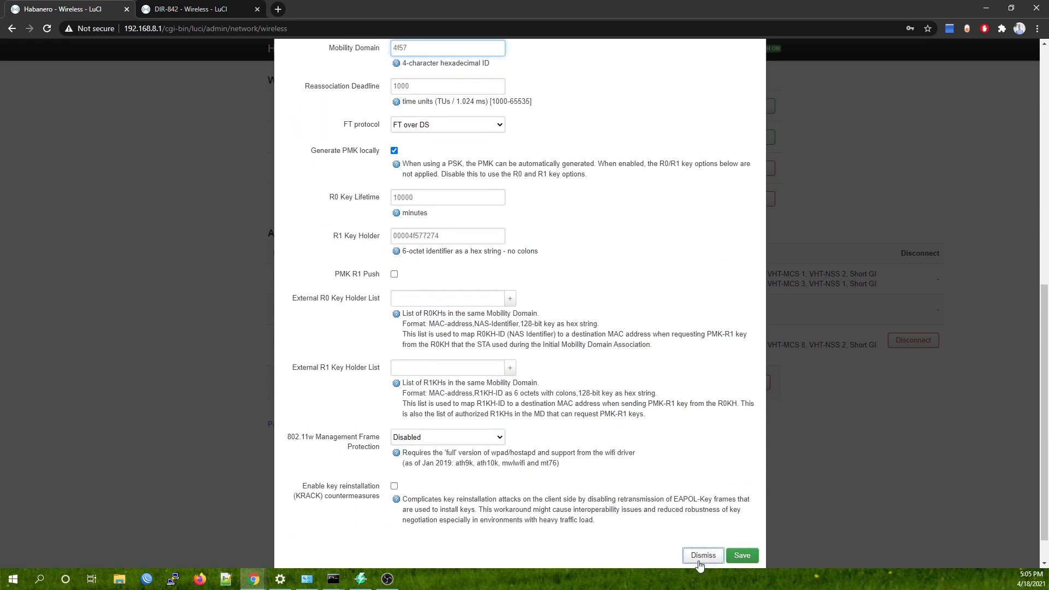
{"action": "left_click", "coordinate": [702, 565]}
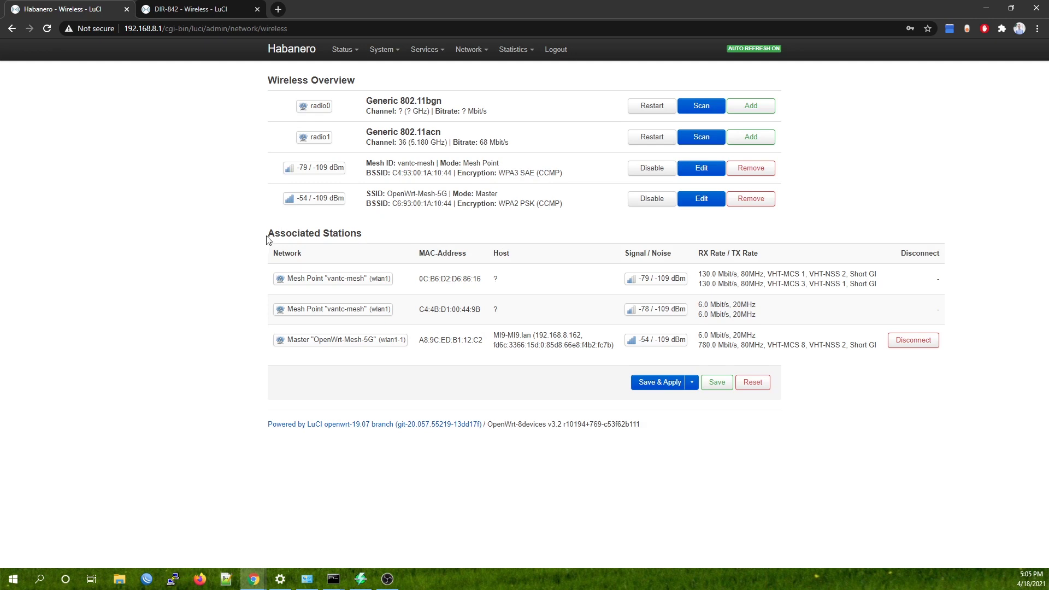
{"action": "left_click_drag", "start_coordinate": [267, 235], "coordinate": [374, 242]}
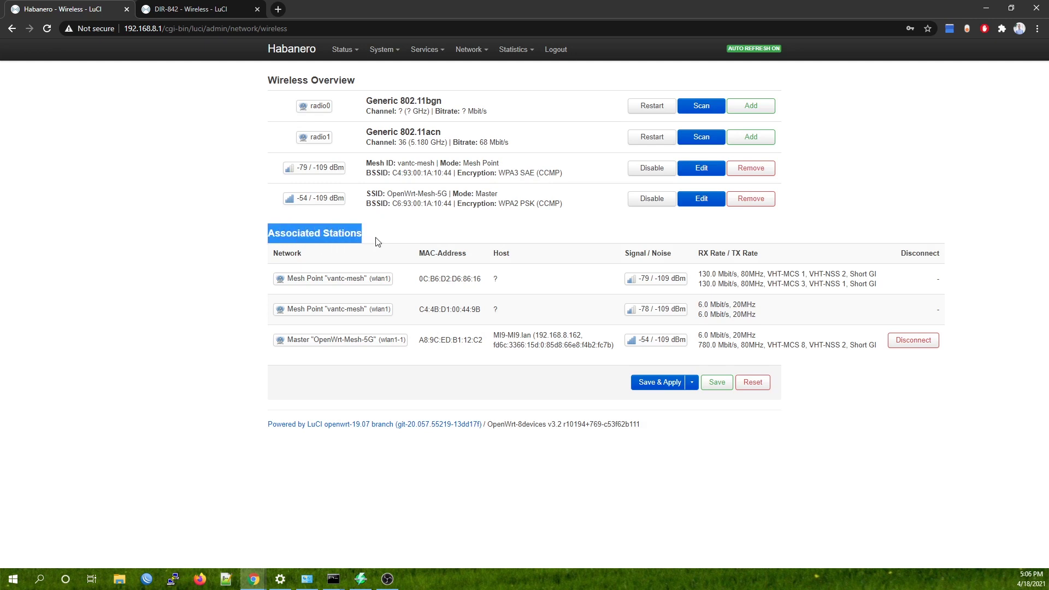
{"action": "left_click", "coordinate": [357, 233]}
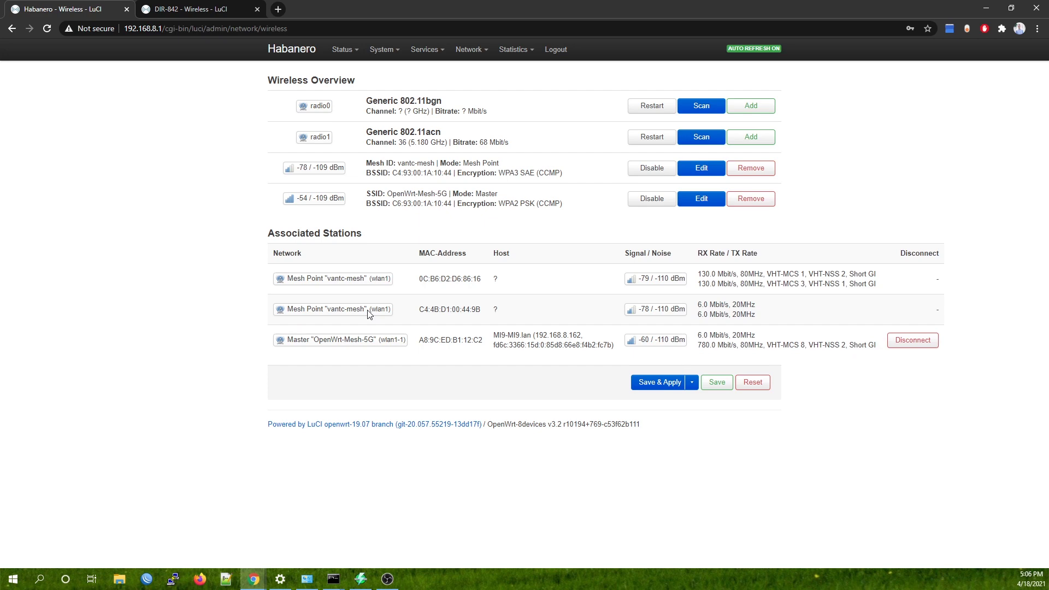
{"action": "left_click", "coordinate": [229, 11]}
{"action": "scroll", "coordinate": [331, 280], "scroll_direction": "down", "scroll_amount": 2}
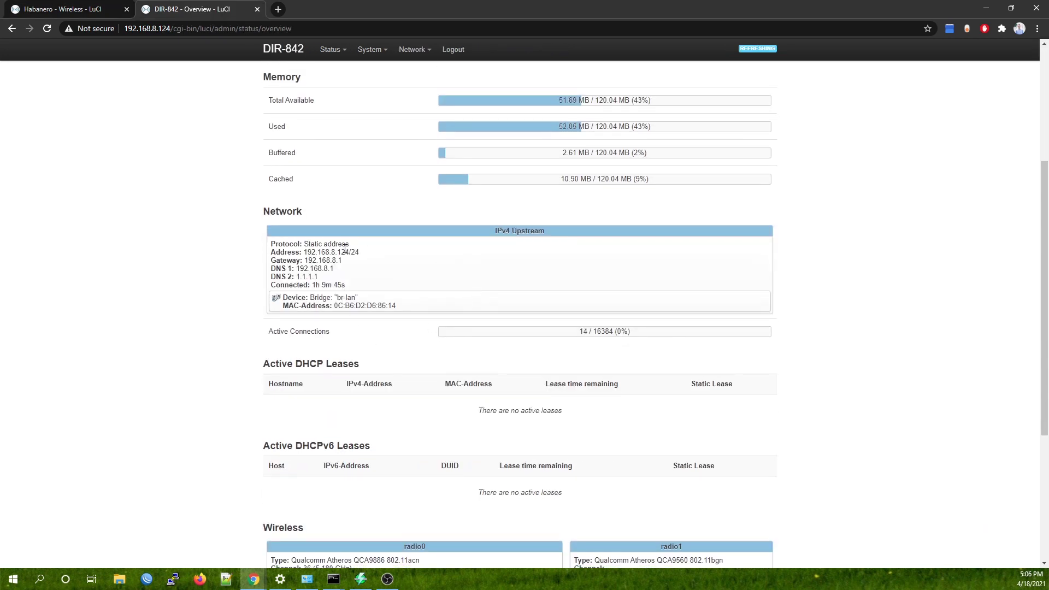
{"action": "scroll", "coordinate": [345, 252], "scroll_direction": "up", "scroll_amount": 3}
{"action": "left_click", "coordinate": [416, 85]}
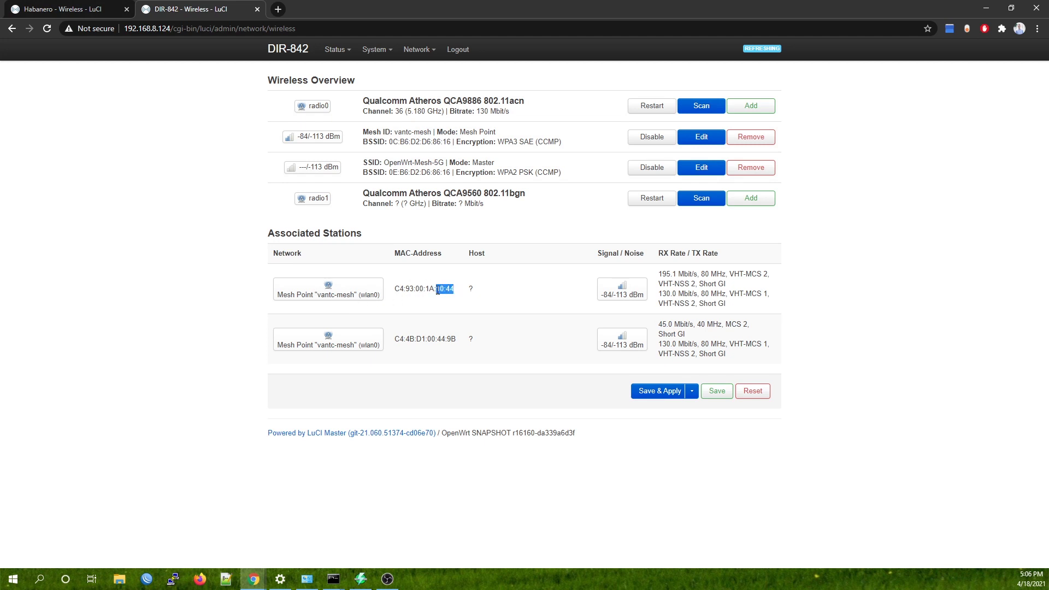
{"action": "left_click", "coordinate": [61, 10]}
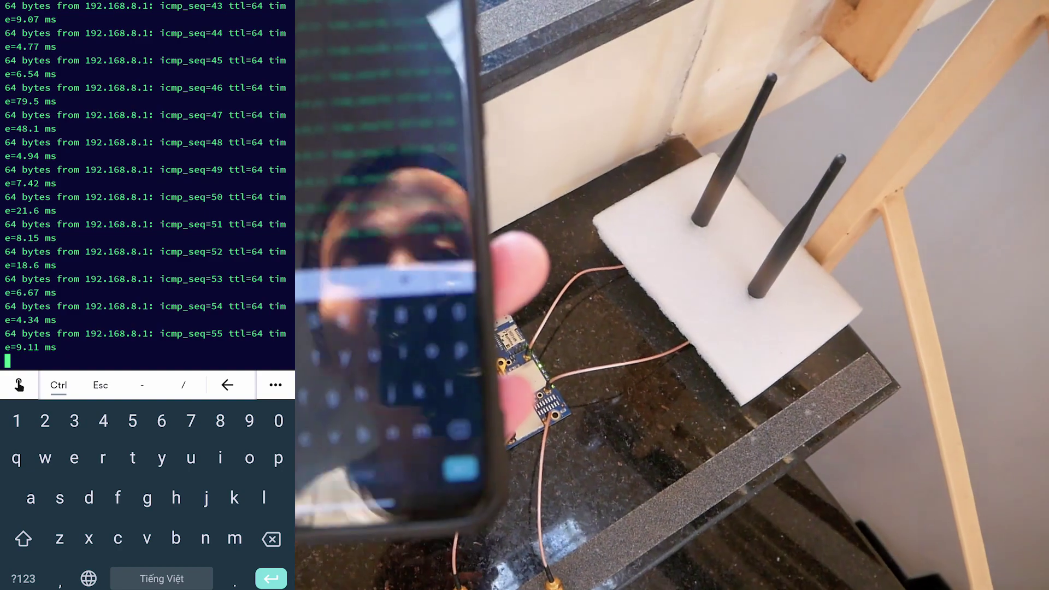
Step: End the continuous ping to 192.168.8.1 with Ctrl+C
{"action": "key", "text": "ctrl+c"}
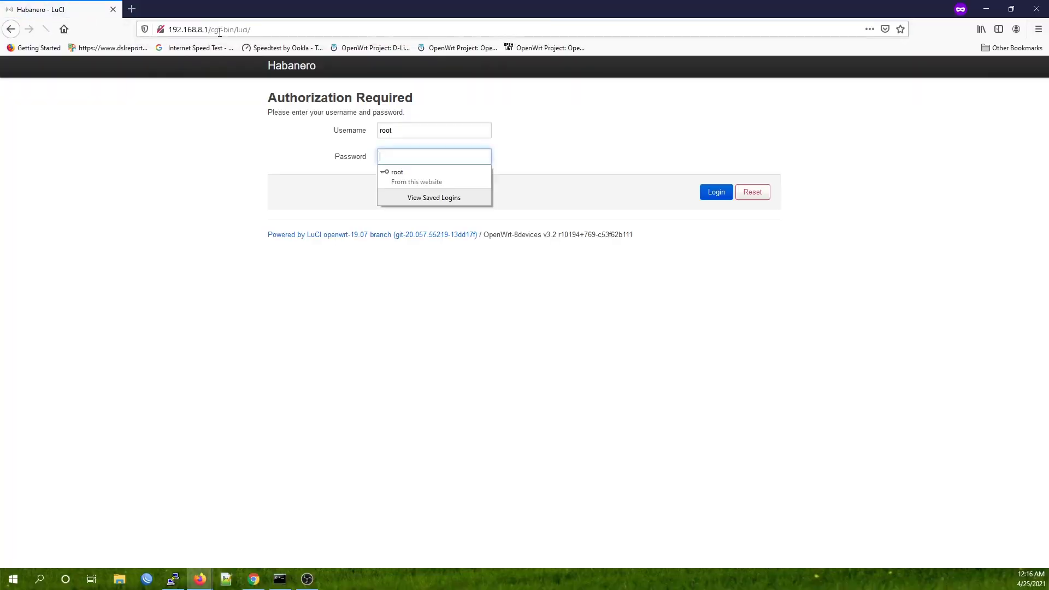
Step: Enter the root password on the Habanero LuCI login page
{"action": "left_click", "coordinate": [416, 178]}
{"action": "type", "text": "********"}
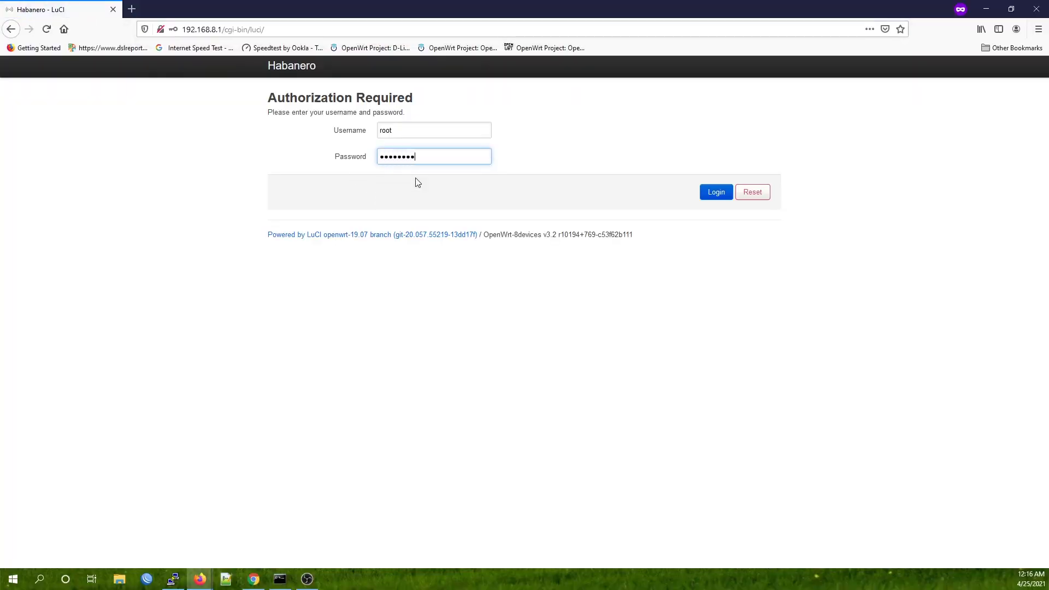
Step: Log in as root, review Habanero's three vantc-mesh stations, and open a private tab
{"action": "key", "text": "Return"}
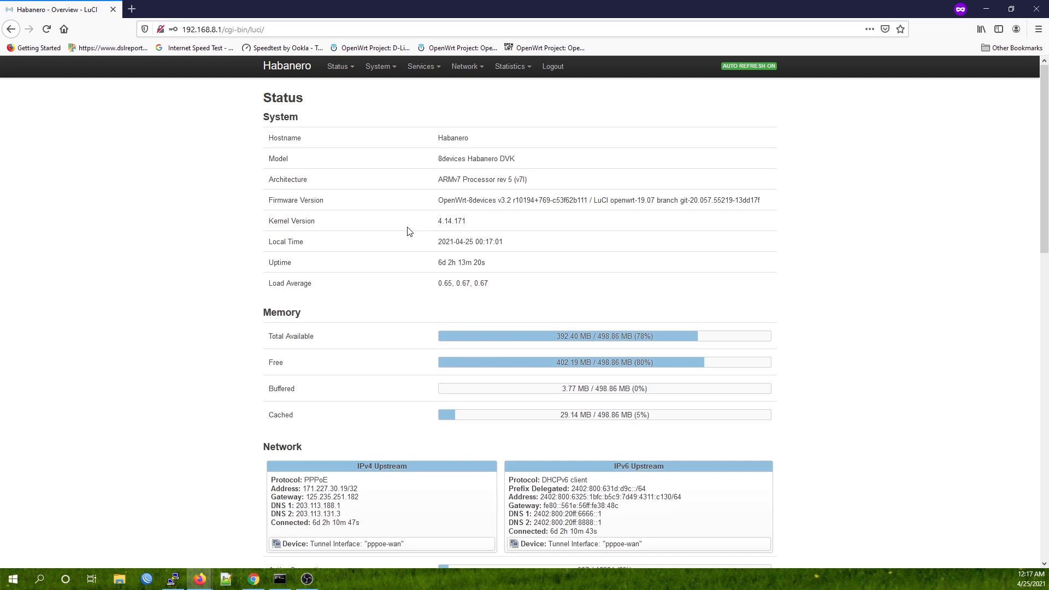
{"action": "left_click", "coordinate": [471, 103]}
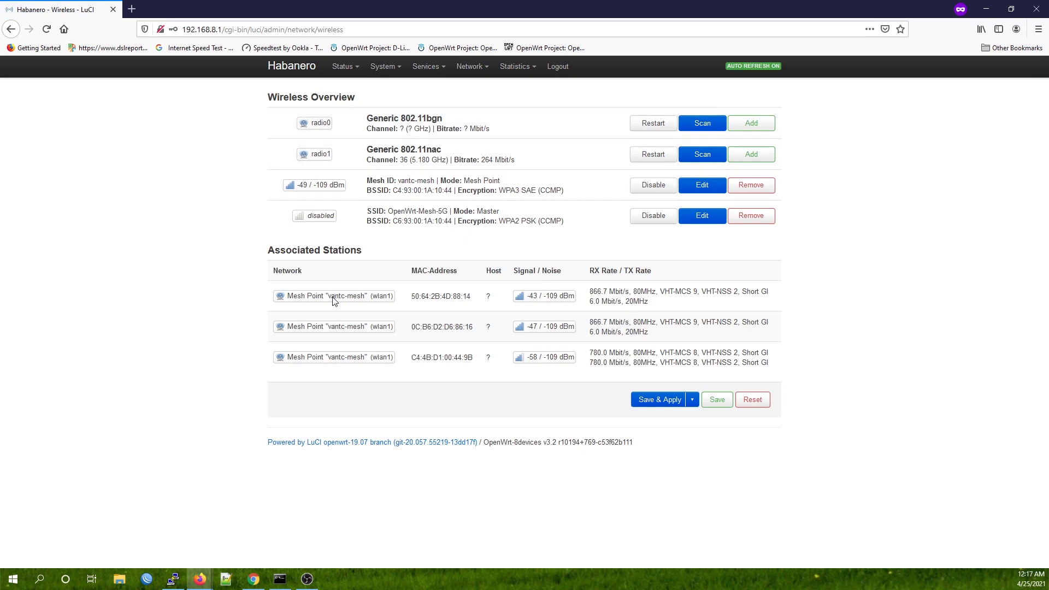
{"action": "left_click_drag", "start_coordinate": [288, 301], "coordinate": [366, 300]}
{"action": "left_click", "coordinate": [346, 329]}
{"action": "left_click", "coordinate": [132, 9]}
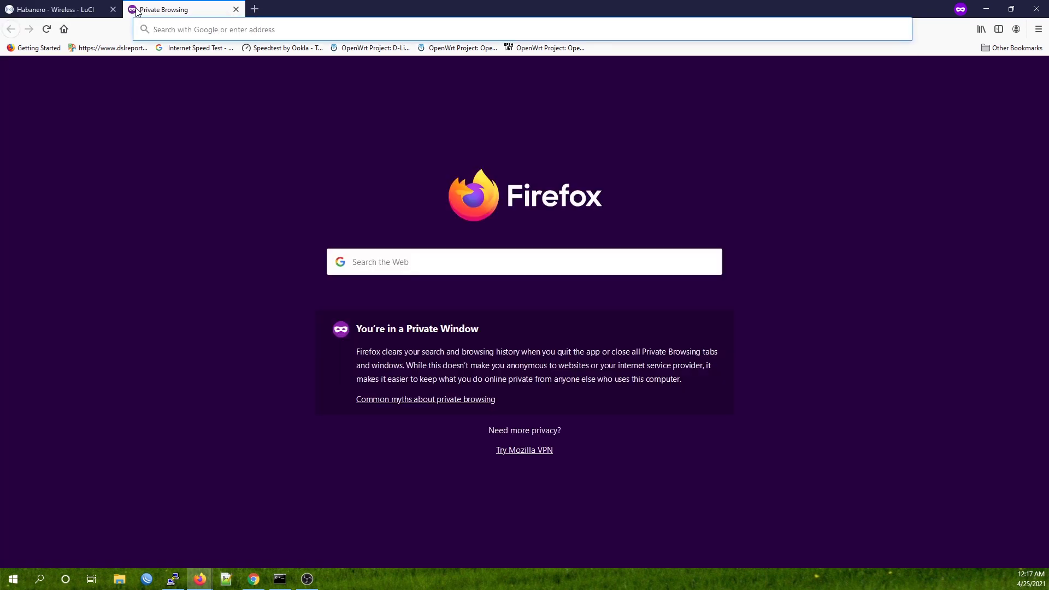
{"action": "type", "text": "192.168.8.1"}
Step: Check MiRouter-R3's three vantc-mesh stations, then return to Habanero's tab via the DIR-842 tab
{"action": "key", "text": "Return"}
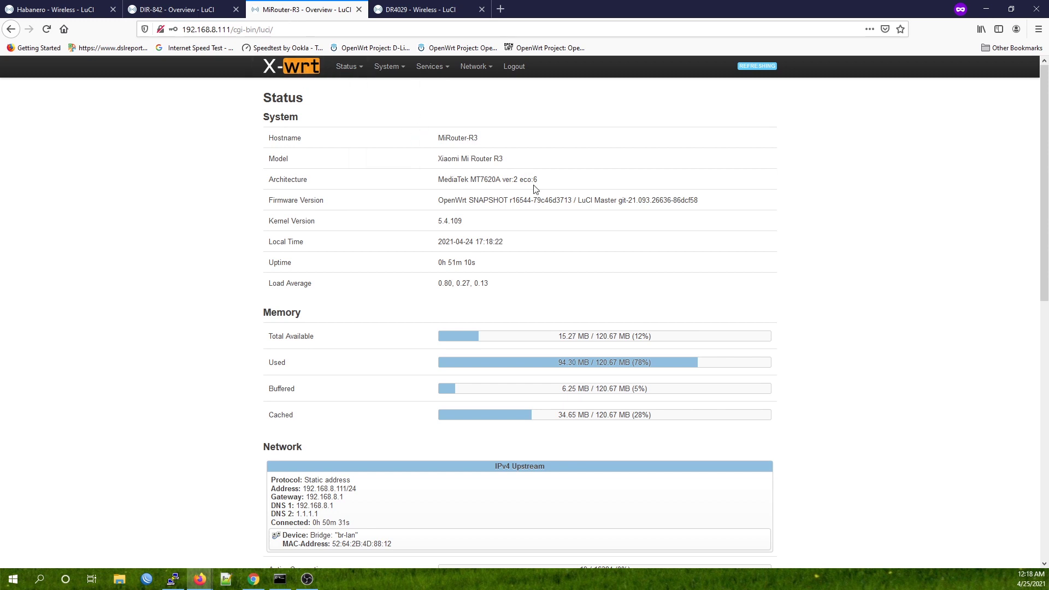
{"action": "left_click", "coordinate": [447, 110]}
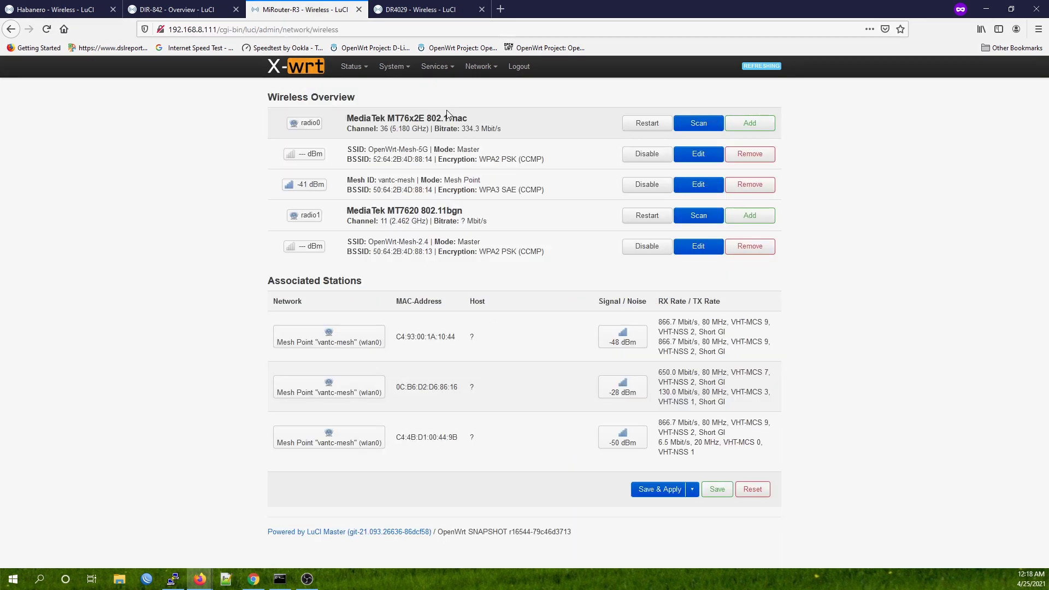
{"action": "left_click_drag", "start_coordinate": [362, 284], "coordinate": [268, 283]}
{"action": "left_click", "coordinate": [358, 277]}
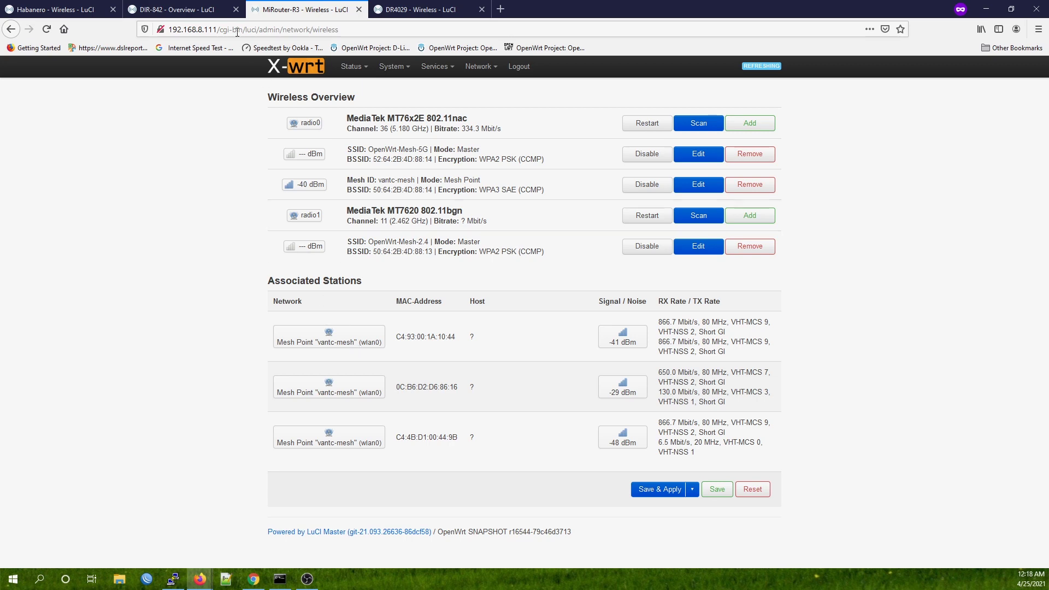
{"action": "left_click", "coordinate": [206, 10]}
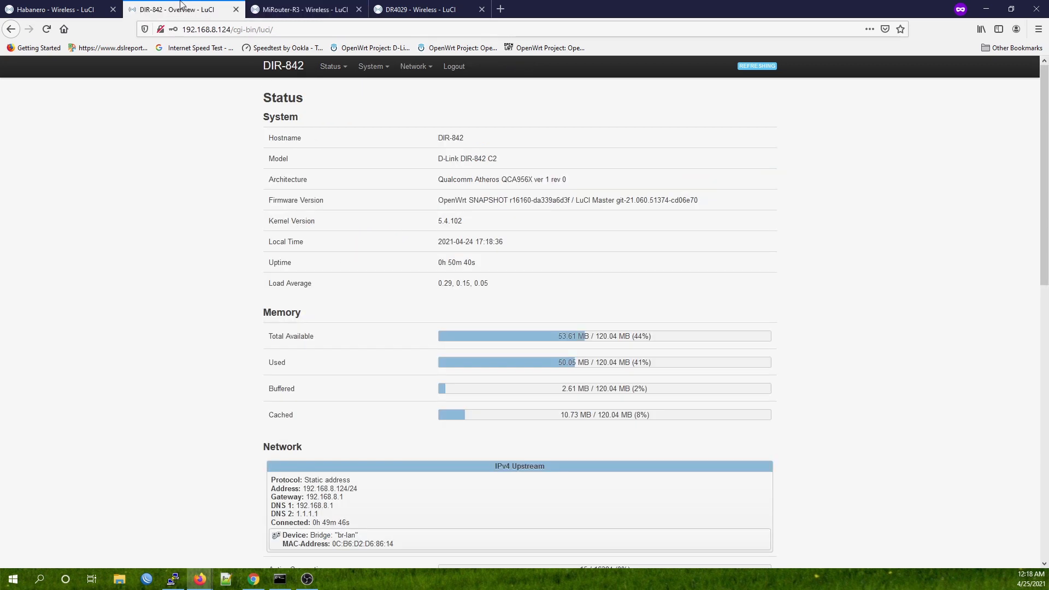
{"action": "left_click", "coordinate": [70, 6]}
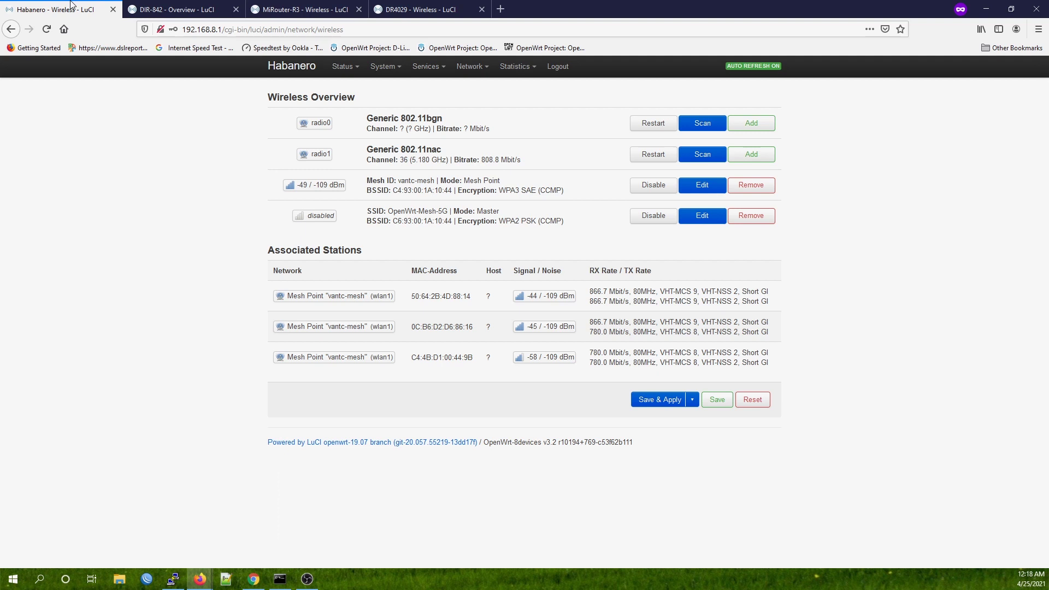